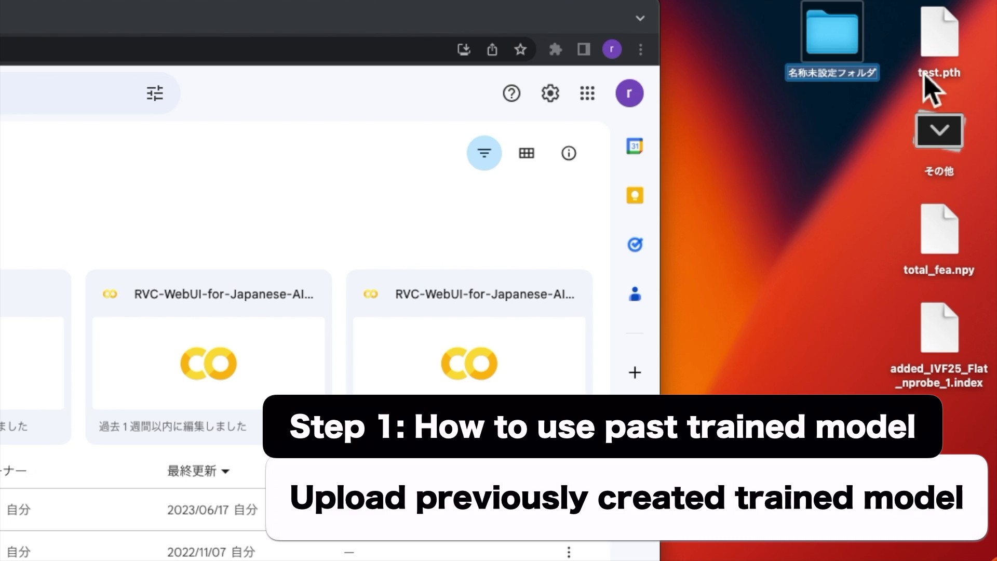
# Step: Name the new desktop folder test and move the trained model files test.pth, total_fea.npy and added_IVF25_Flat_nprobe_1.index into it
pyautogui.write('test')
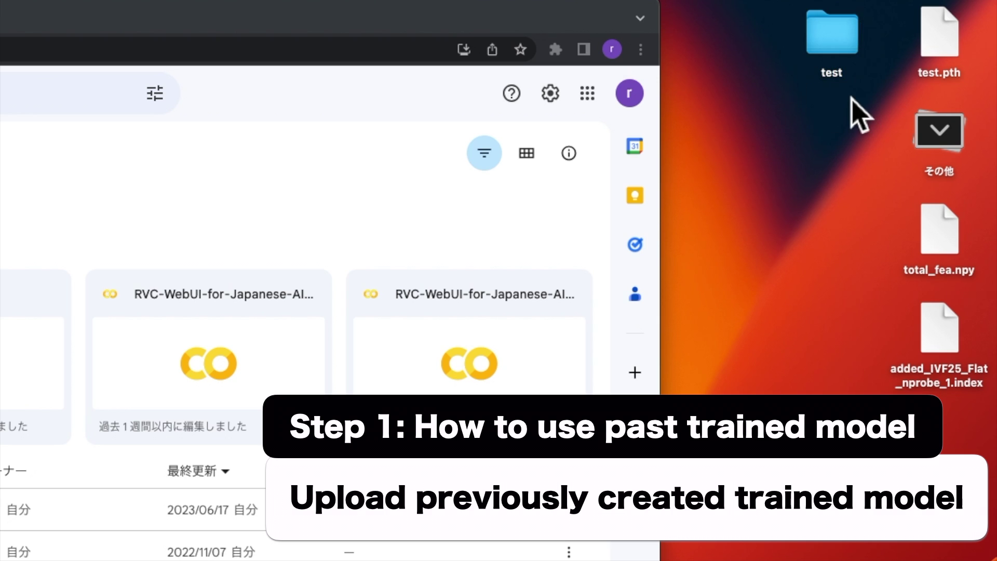
pyautogui.moveTo(986, 477); pyautogui.dragTo(830, 36)
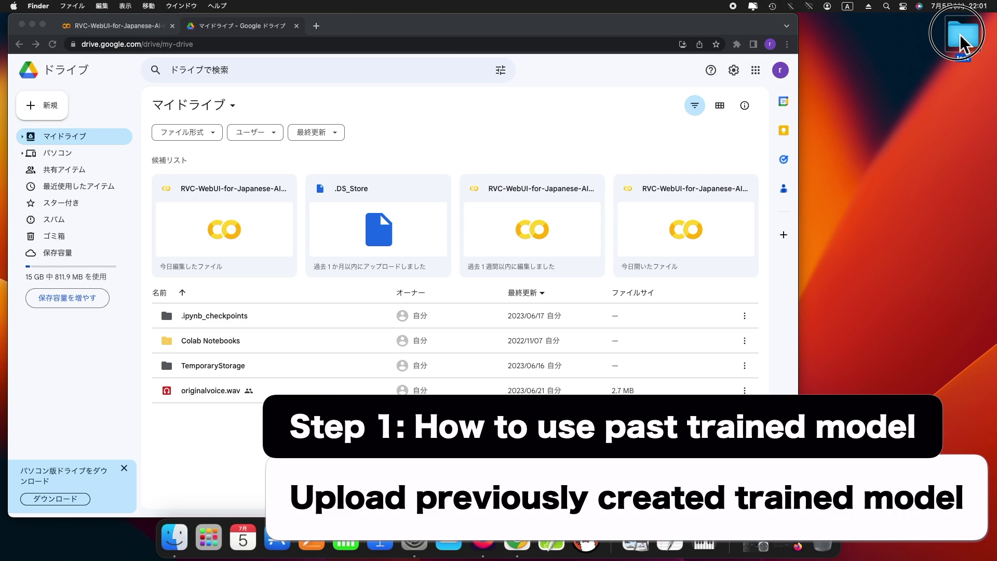
# Step: Upload the test folder from the desktop to My Drive in Google Drive
pyautogui.moveTo(950, 37); pyautogui.dragTo(87, 140)
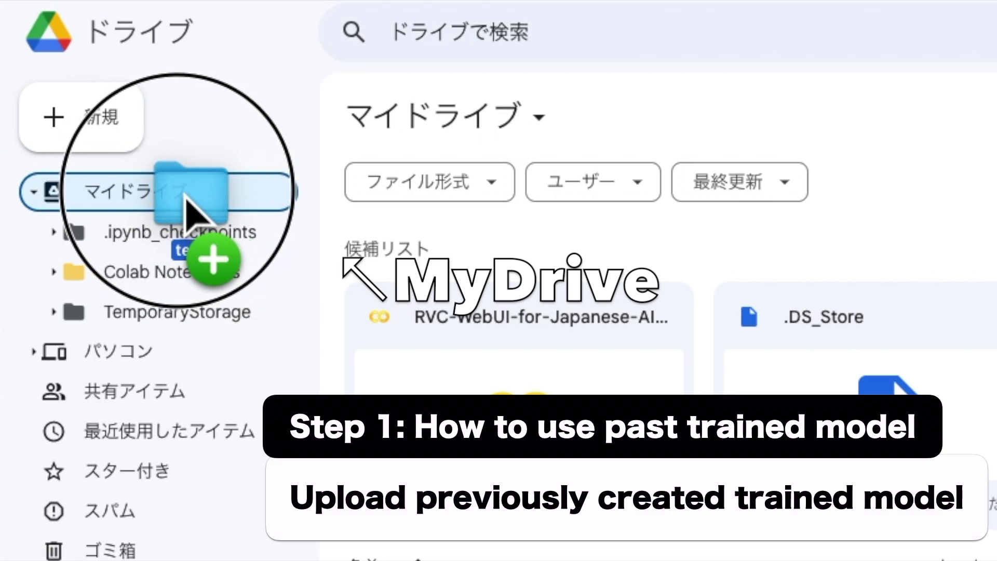
pyautogui.moveTo(185, 199); pyautogui.dragTo(229, 205)
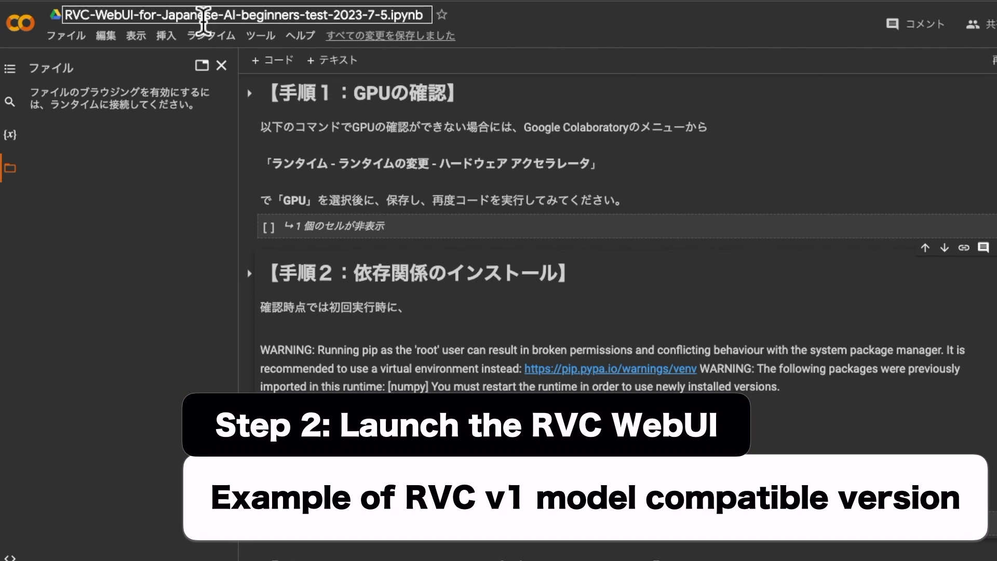
# Step: Run all cells of the RVC-WebUI notebook in Colab and open the WebUI through its public gradio.live URL
pyautogui.click(210, 36)
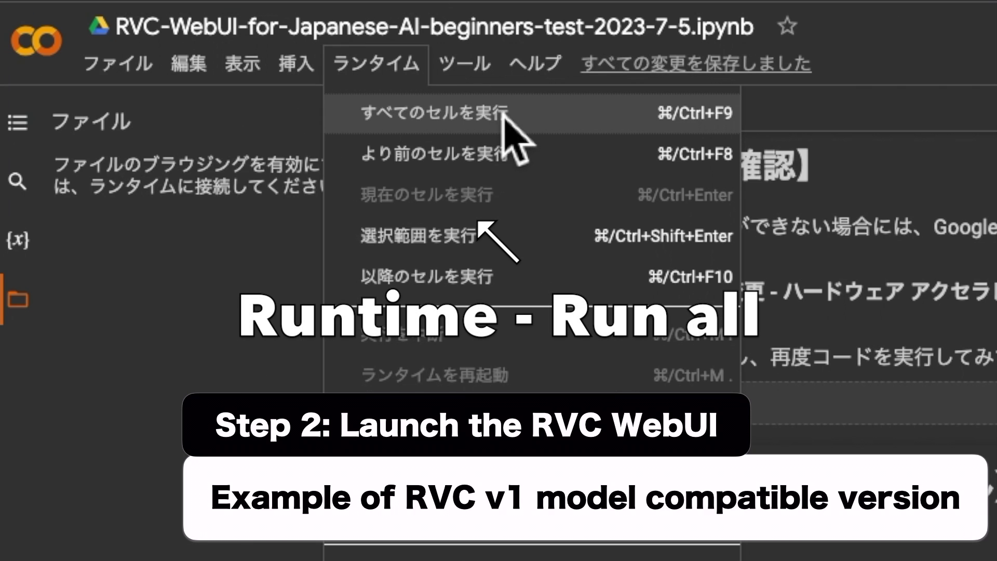
pyautogui.click(585, 114)
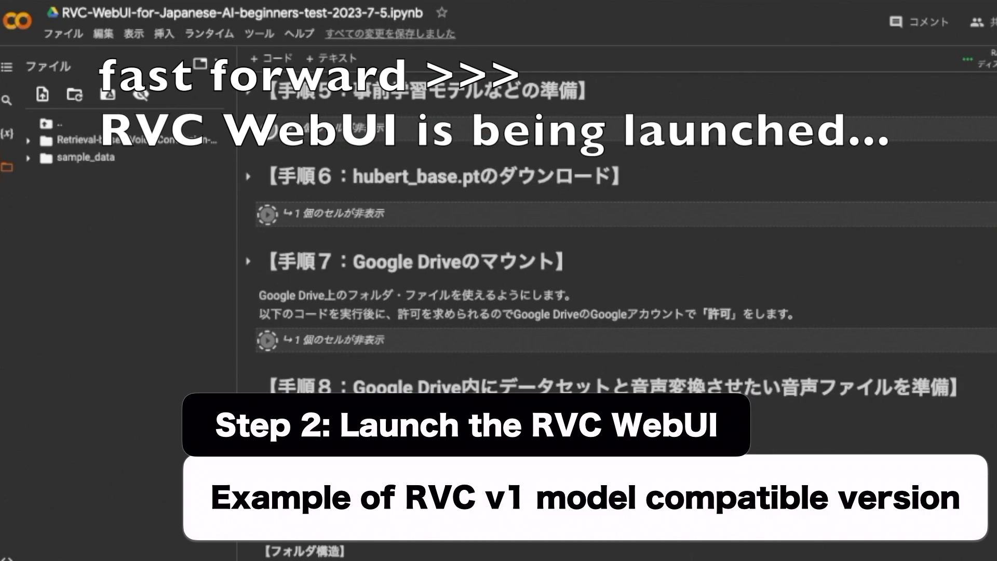
pyautogui.click(344, 267)
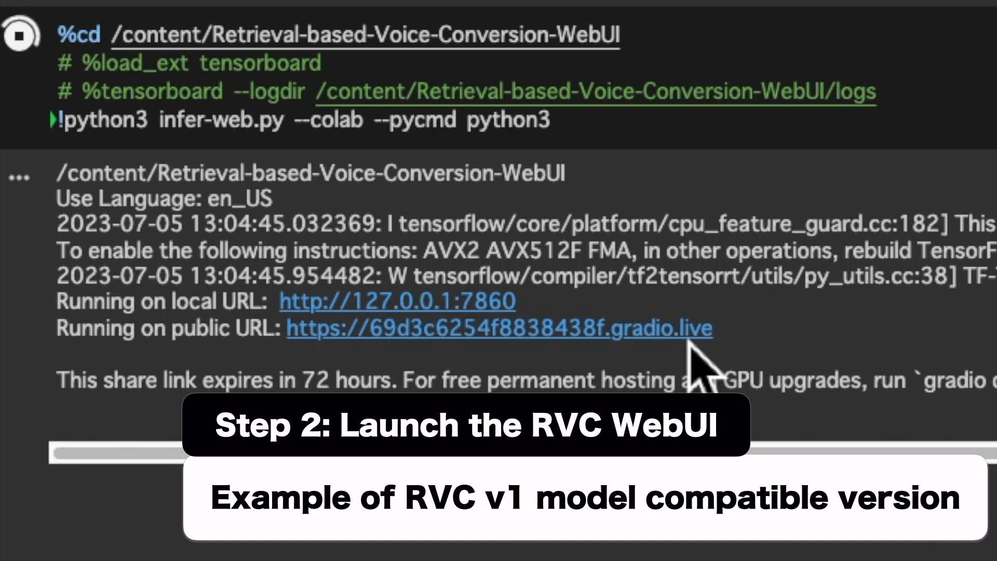
pyautogui.click(668, 326)
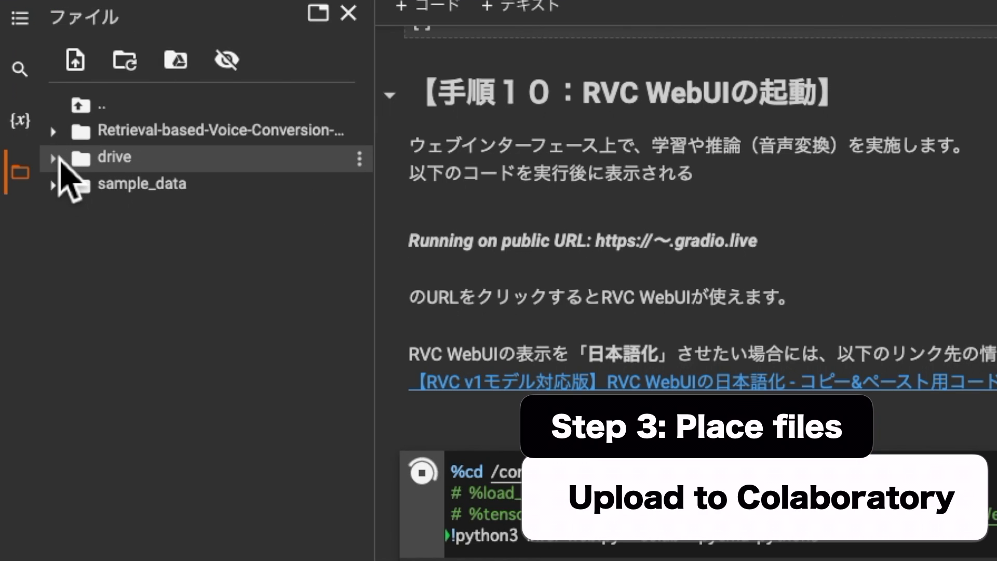
# Step: Expand the Retrieval-based-Voice-Conversion-WebUI folder and its weights subfolder in the Colab file browser
pyautogui.click(53, 131)
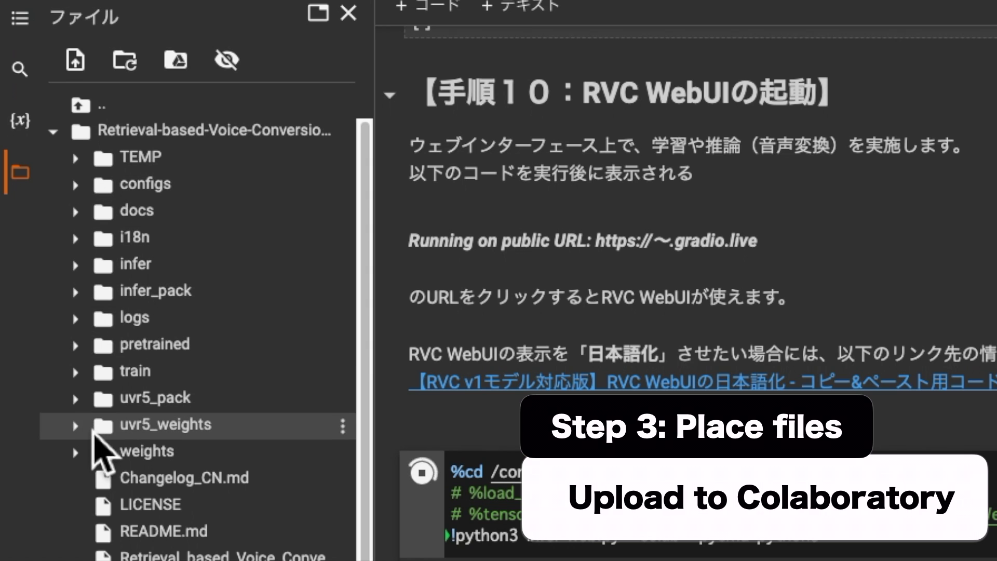
pyautogui.click(83, 451)
pyautogui.click(80, 450)
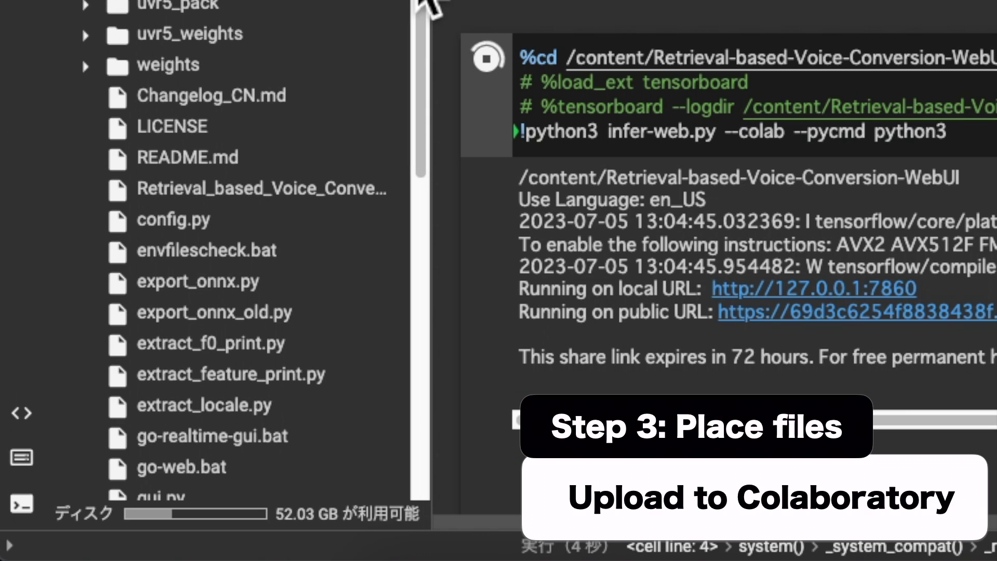
# Step: Expand drive, MyDrive and the test folder in the Colab file browser to check the uploaded model files
pyautogui.moveTo(431, 2); pyautogui.dragTo(408, 415)
pyautogui.click(60, 453)
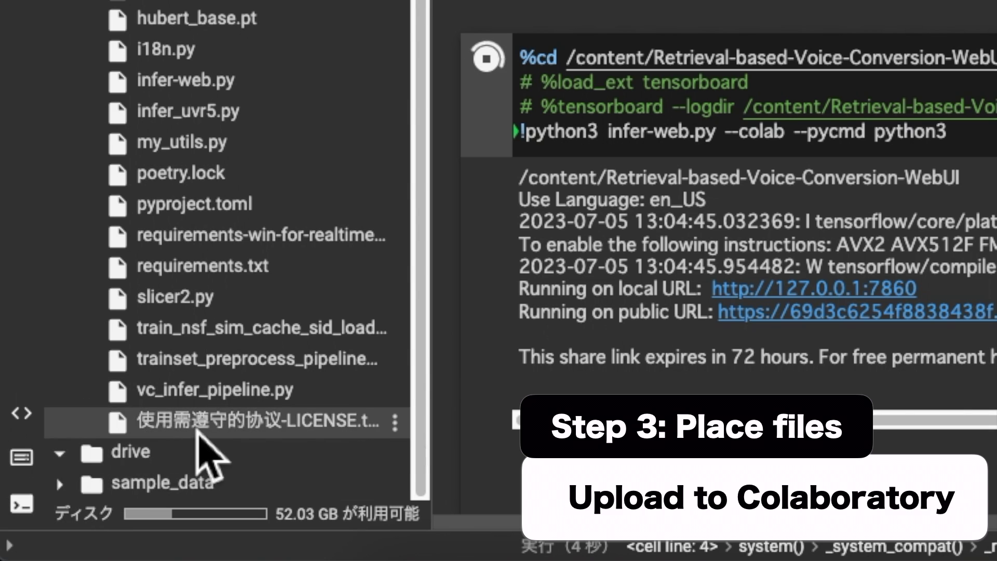
pyautogui.moveTo(429, 233); pyautogui.dragTo(428, 396)
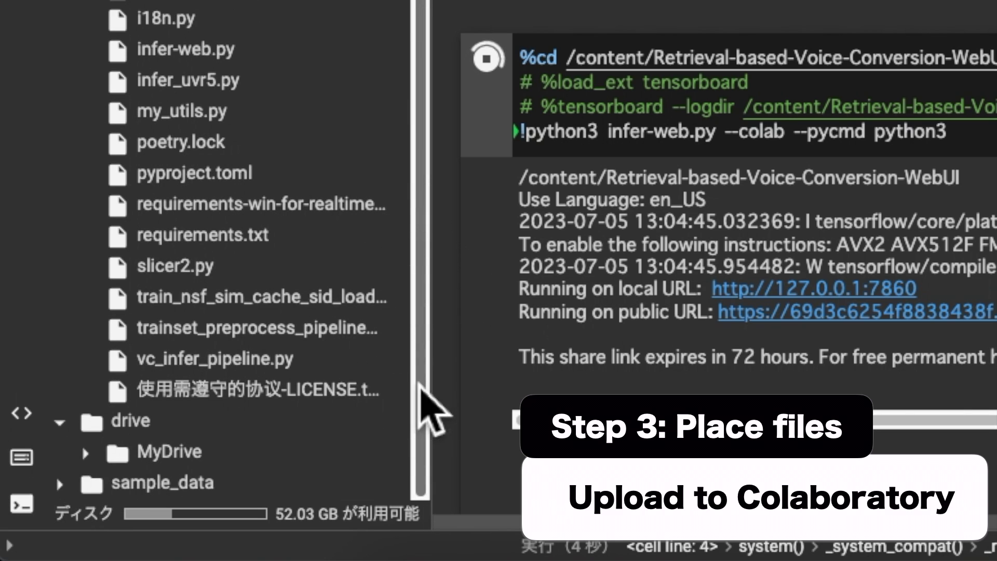
pyautogui.click(86, 453)
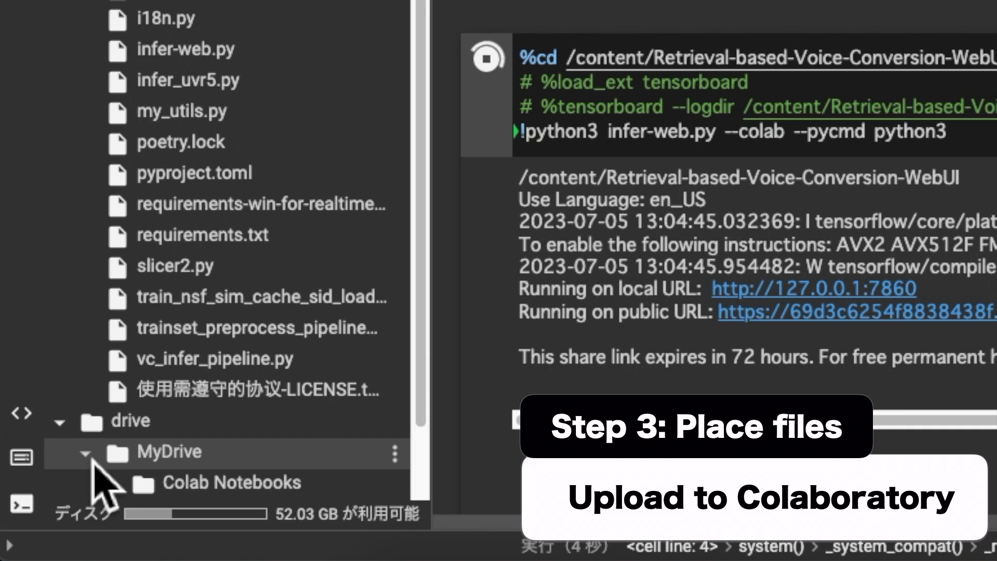
pyautogui.moveTo(424, 228); pyautogui.dragTo(416, 456)
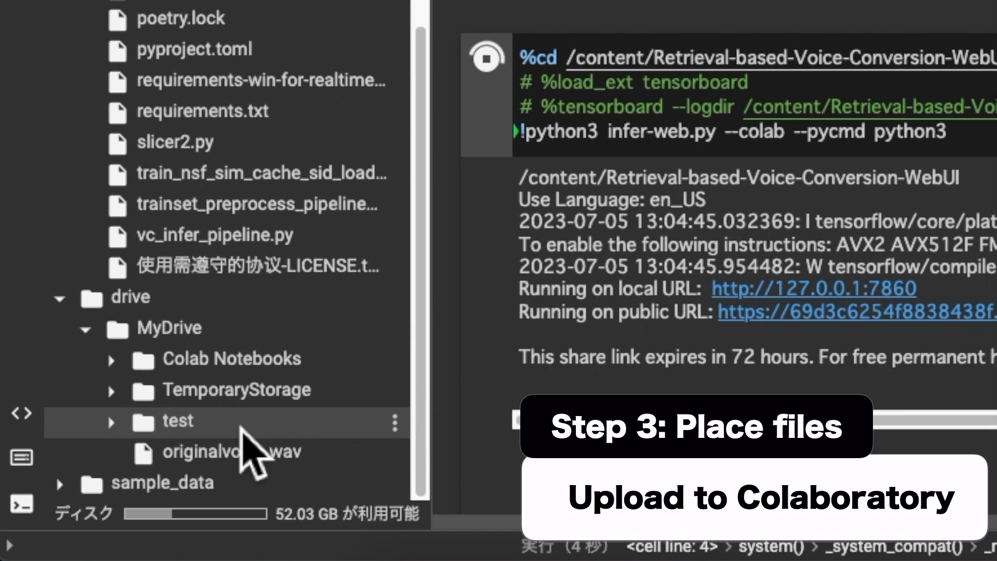
pyautogui.click(111, 422)
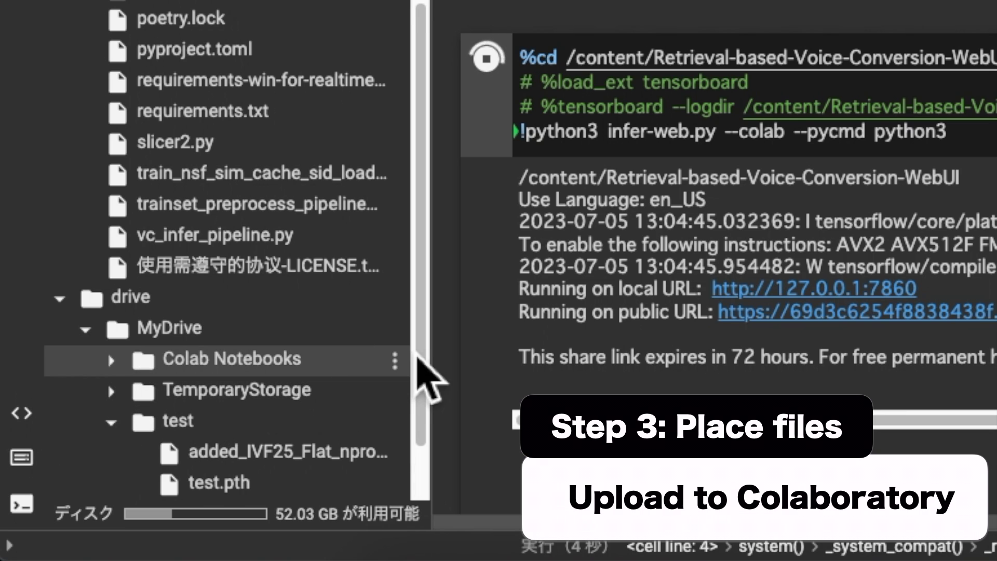
pyautogui.moveTo(429, 387); pyautogui.dragTo(441, 540)
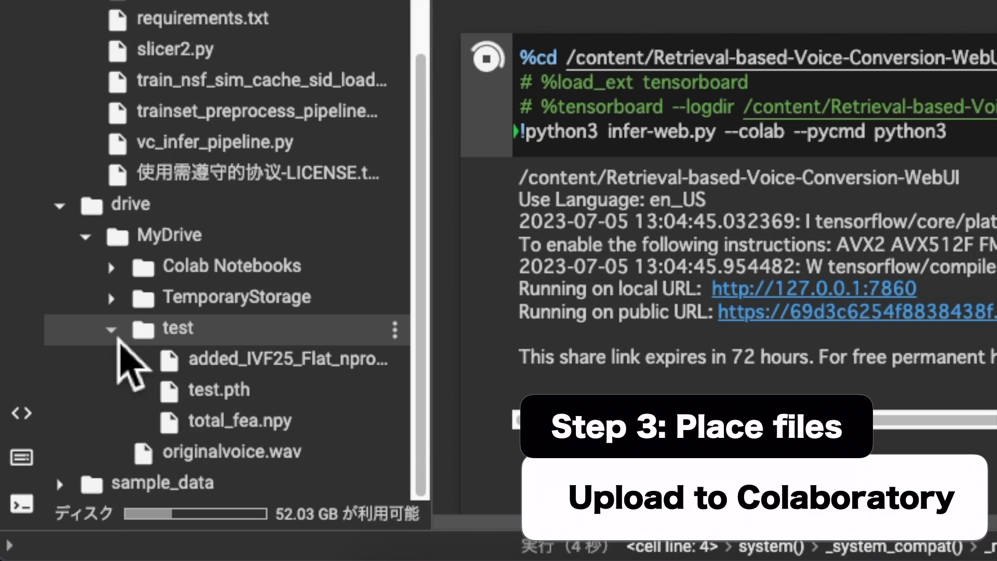
# Step: Collapse the test folder in MyDrive and move it into the WebUI's logs folder
pyautogui.click(112, 331)
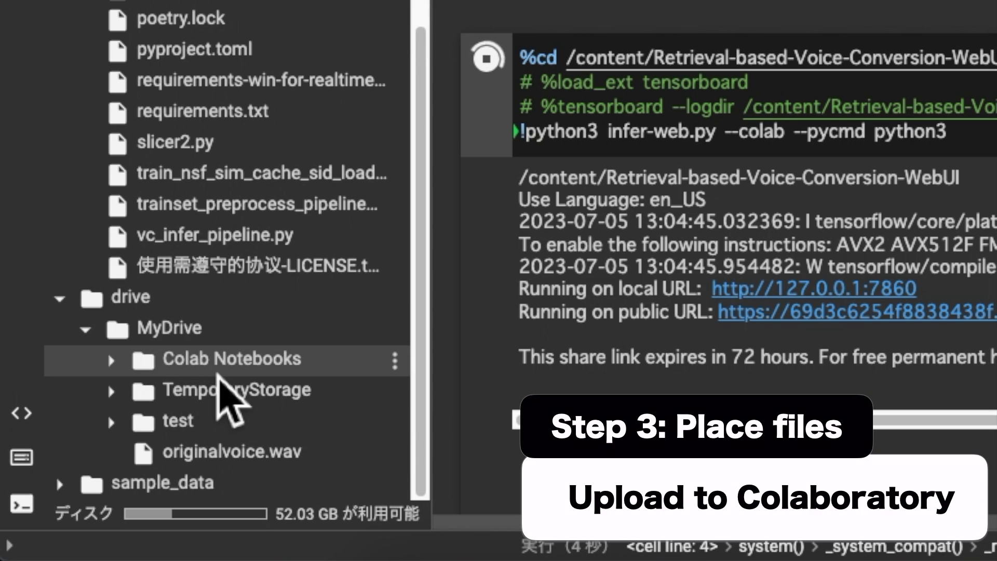
pyautogui.moveTo(197, 422); pyautogui.dragTo(255, 361)
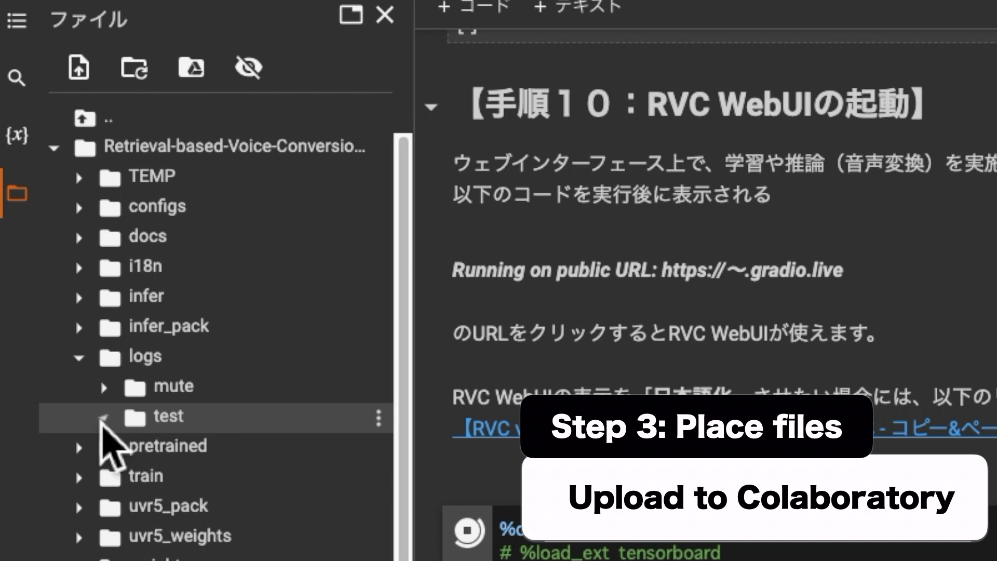
# Step: Expand logs/test and move test.pth from it into the weights folder
pyautogui.click(103, 417)
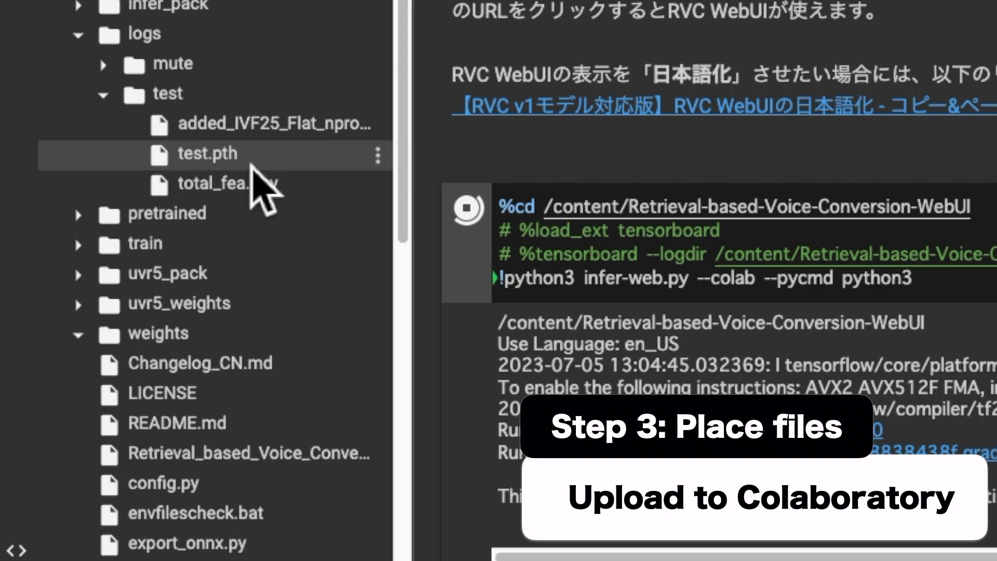
pyautogui.moveTo(270, 188); pyautogui.dragTo(319, 349)
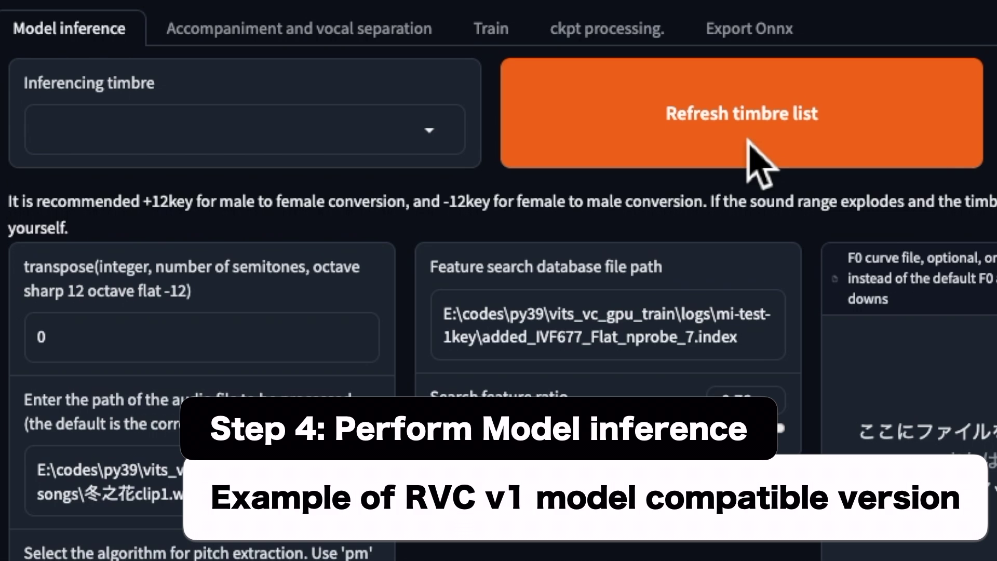
# Step: In the RVC WebUI, set the inferencing timbre to test.pth and the transpose value to 12
pyautogui.click(429, 132)
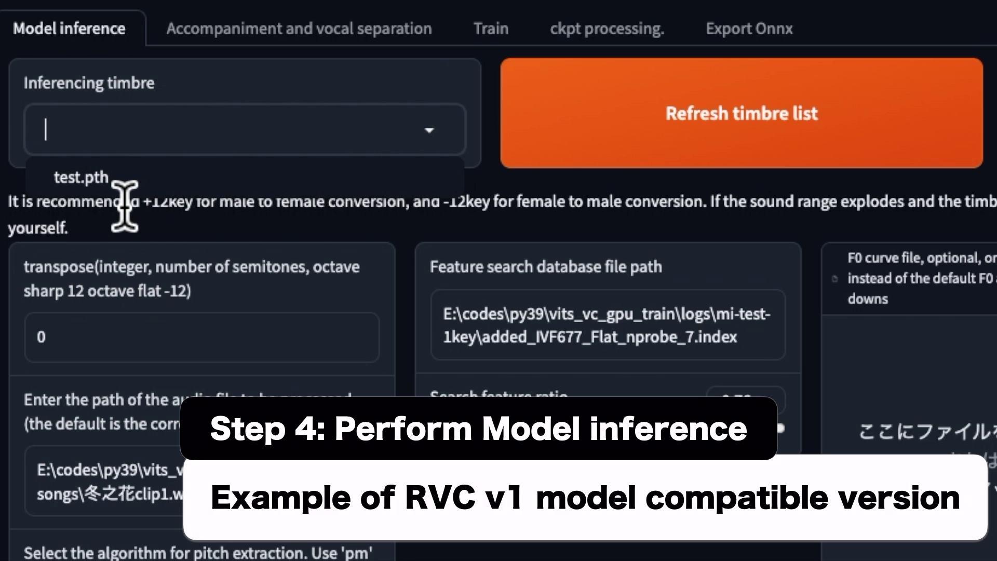
pyautogui.click(125, 188)
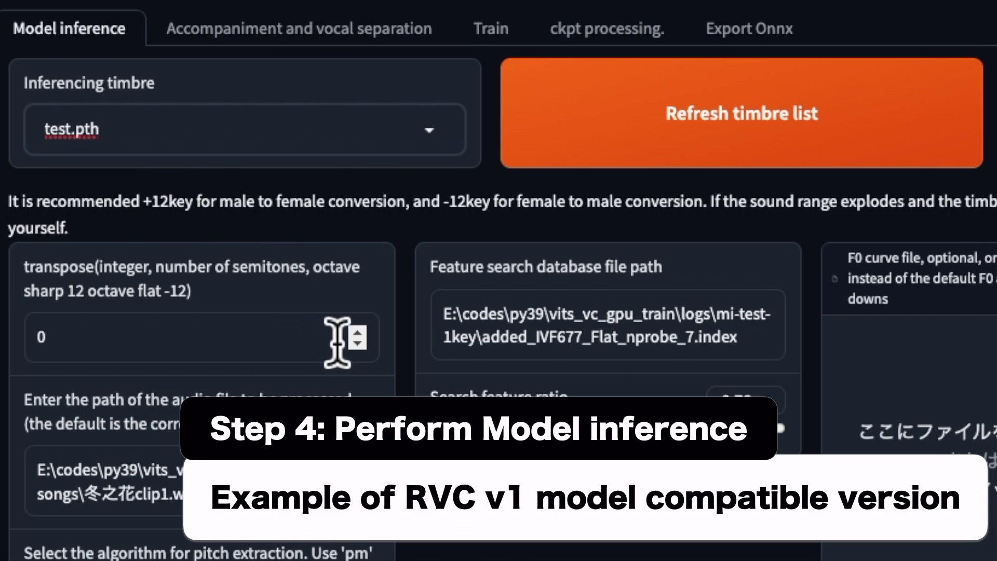
pyautogui.click(290, 346)
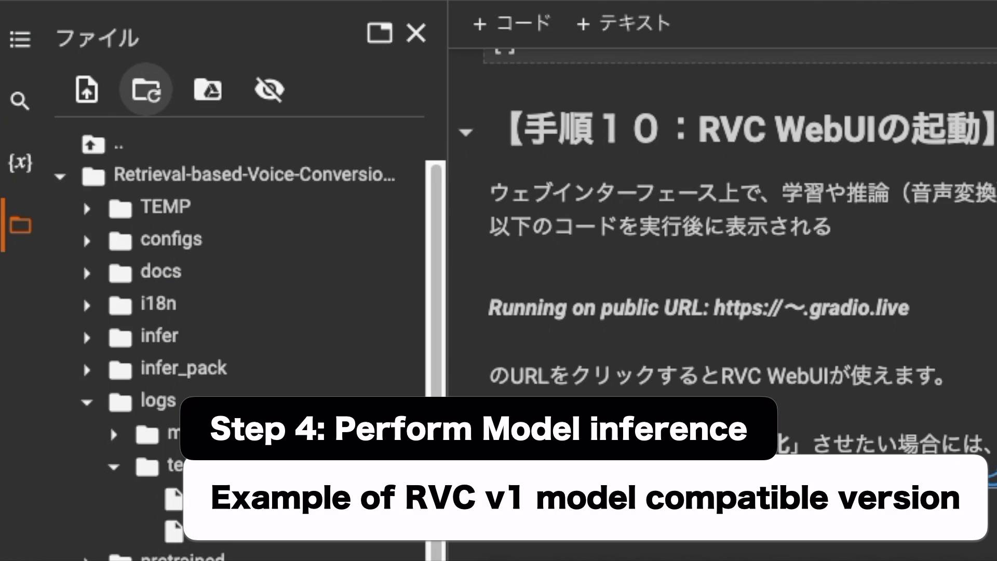
# Step: In Colab, copy the path of originalvoice.wav from the MyDrive folder
pyautogui.click(79, 188)
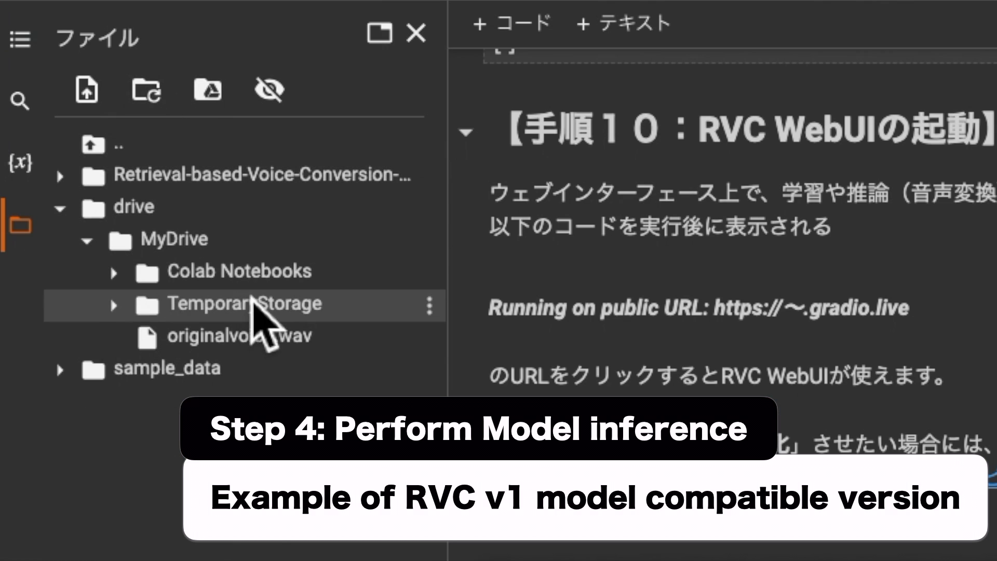
pyautogui.click(430, 337)
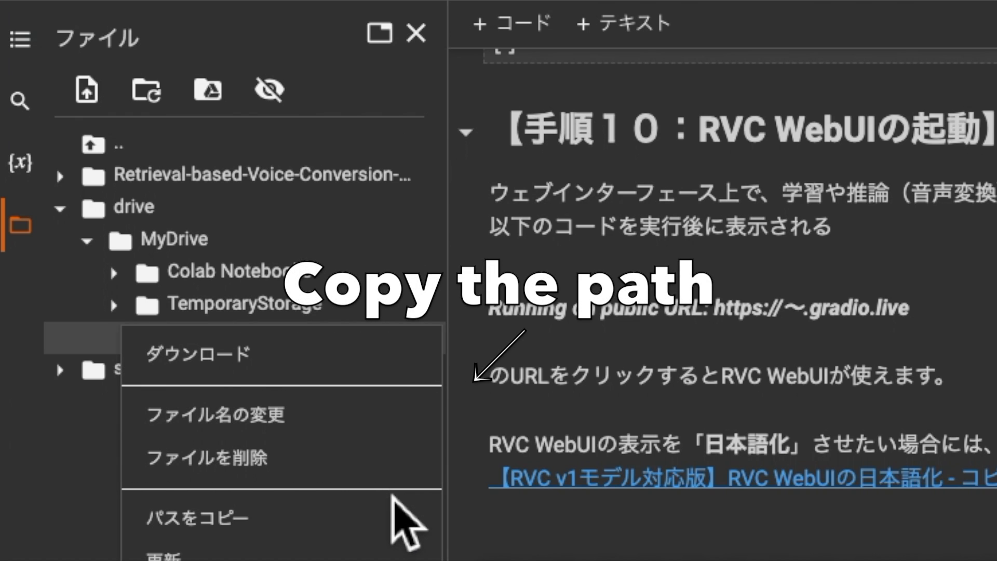
pyautogui.click(405, 517)
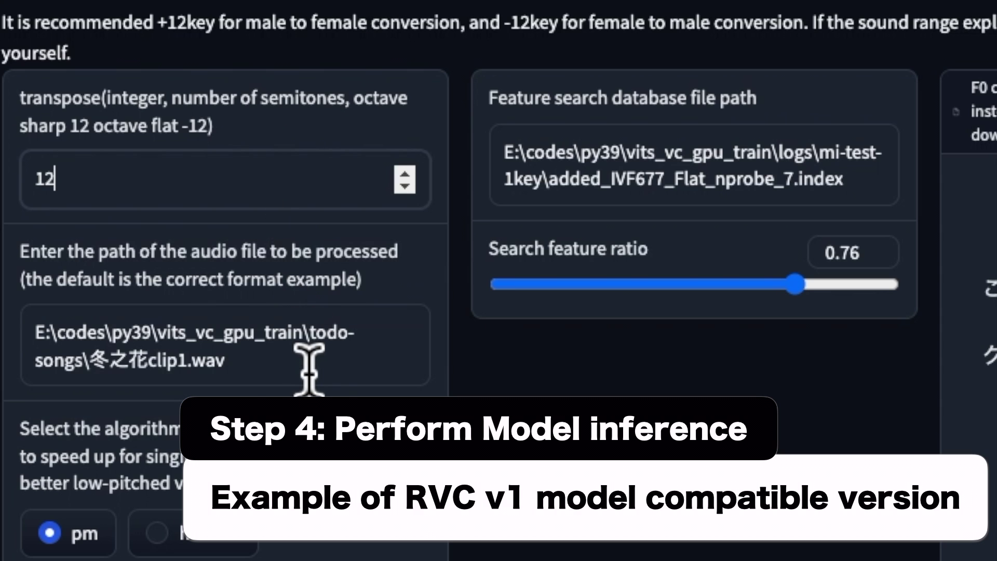
# Step: Replace the WebUI's audio file path with /content/drive/MyDrive/originalvoice.wav and choose harvest as the pitch extraction algorithm
pyautogui.moveTo(304, 356); pyautogui.dragTo(314, 290)
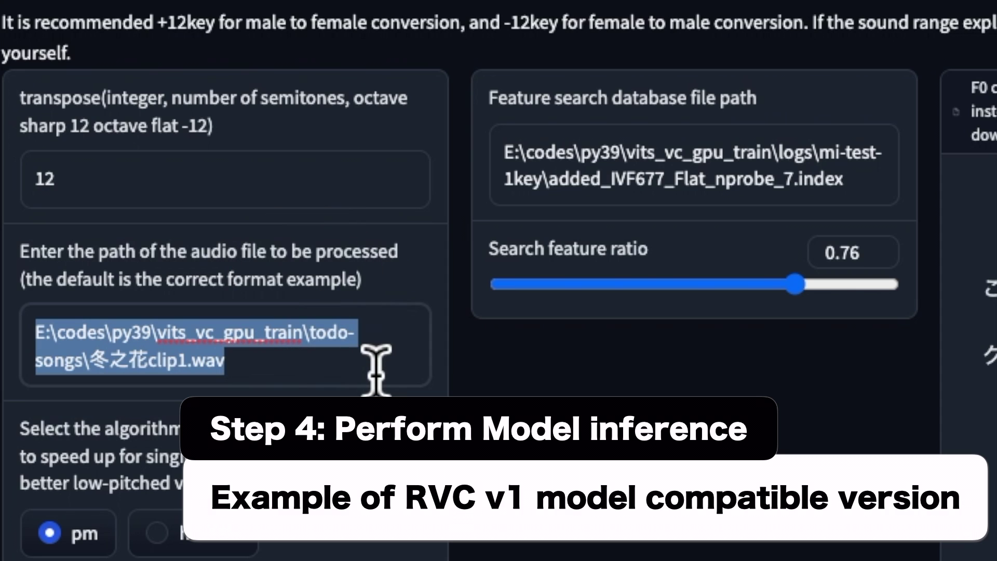
pyautogui.press('BackSpace')
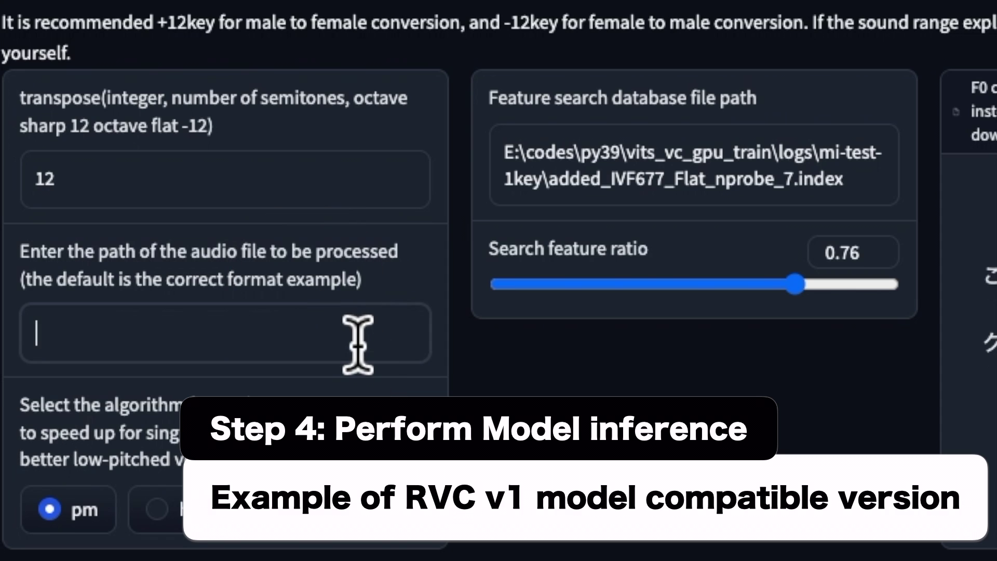
pyautogui.rightClick(352, 326)
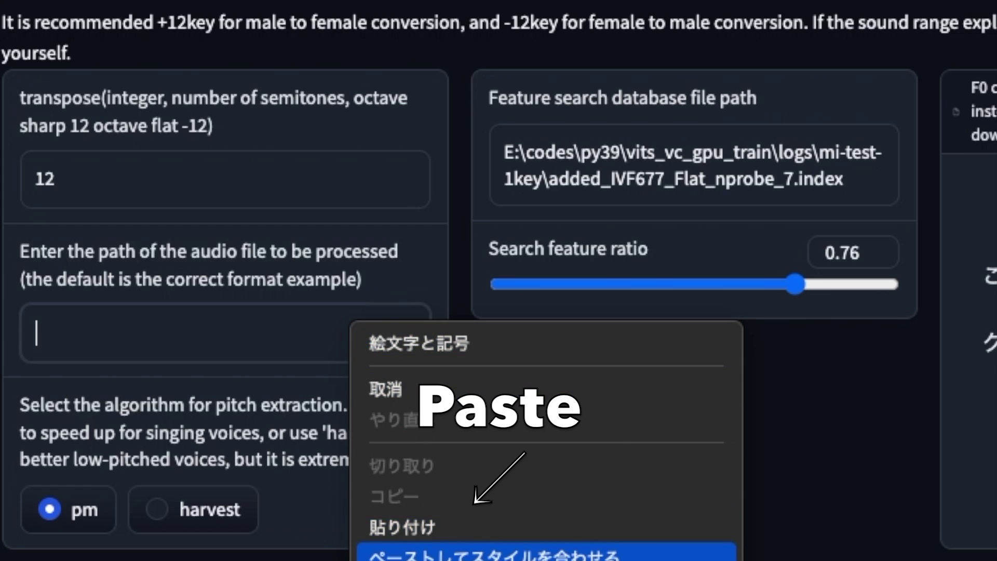
pyautogui.click(474, 526)
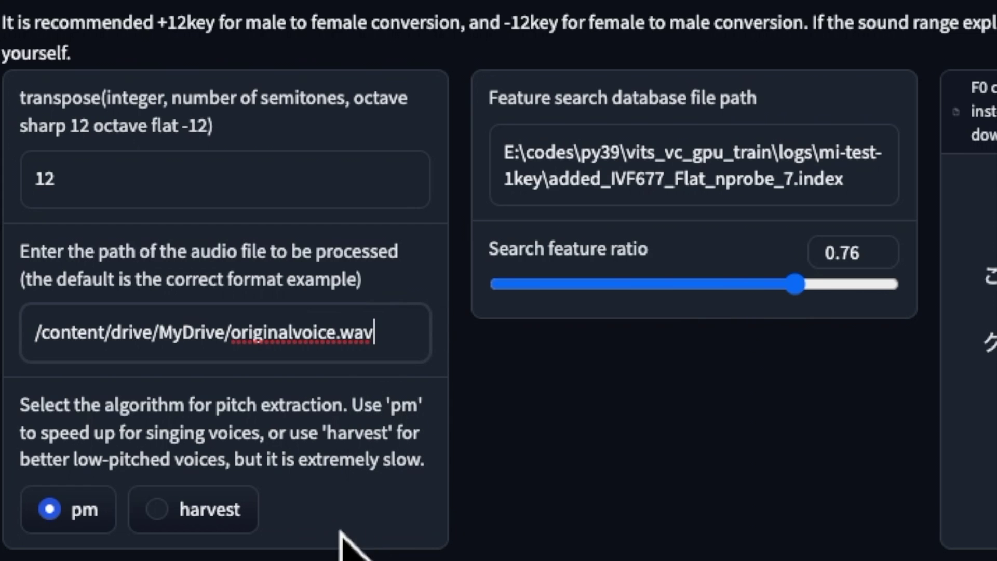
pyautogui.click(183, 502)
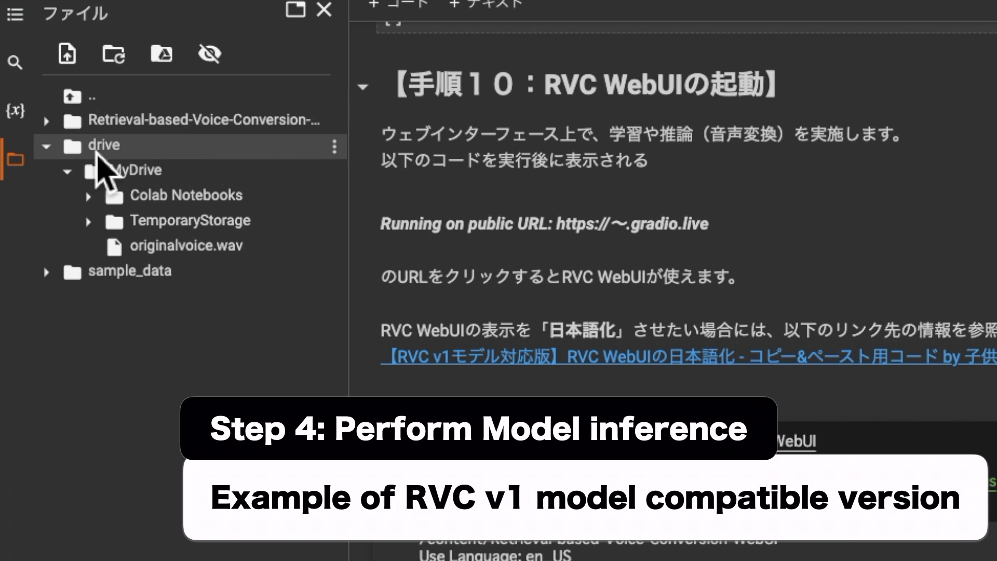
# Step: In Colab, copy the path of added_IVF25_Flat_nprobe_1.index from the logs/test folder of Retrieval-based-Voice-Conversion-WebUI
pyautogui.click(48, 149)
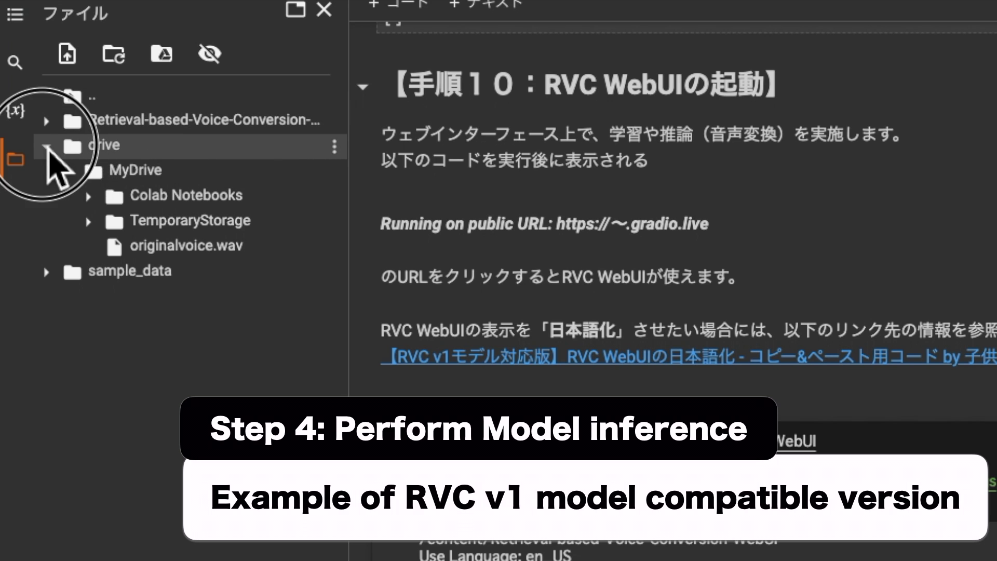
pyautogui.click(46, 121)
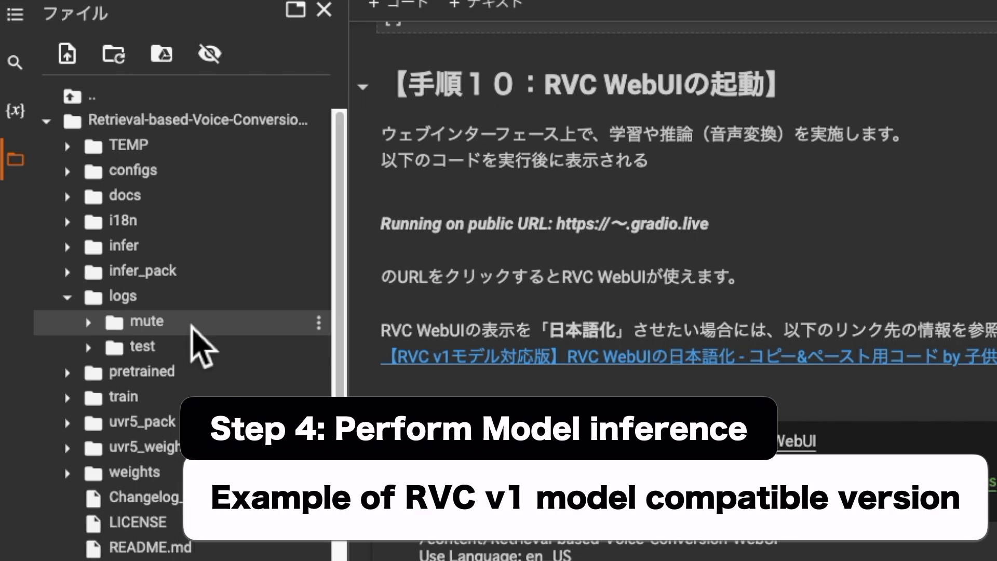
pyautogui.click(210, 349)
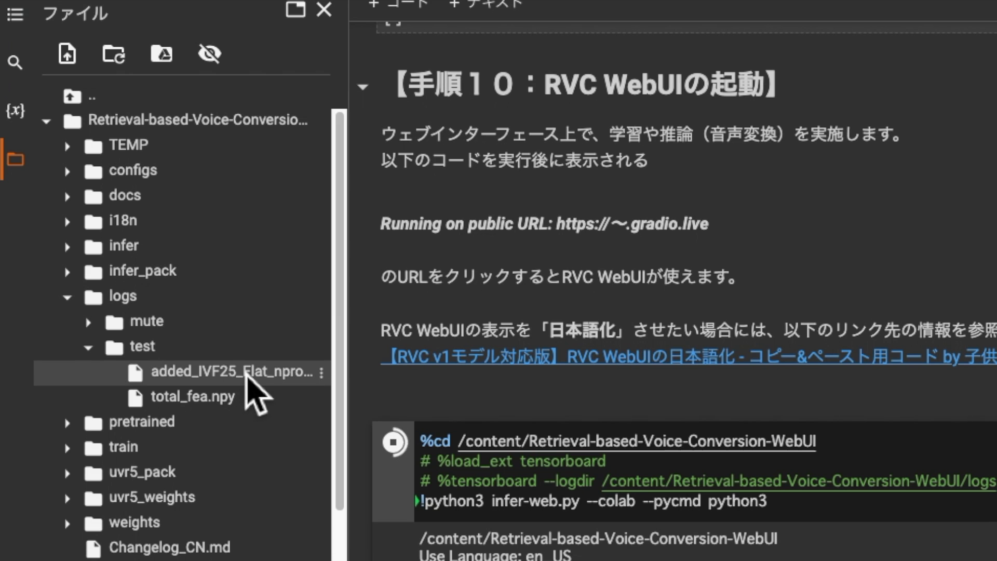
pyautogui.moveTo(356, 394); pyautogui.dragTo(493, 385)
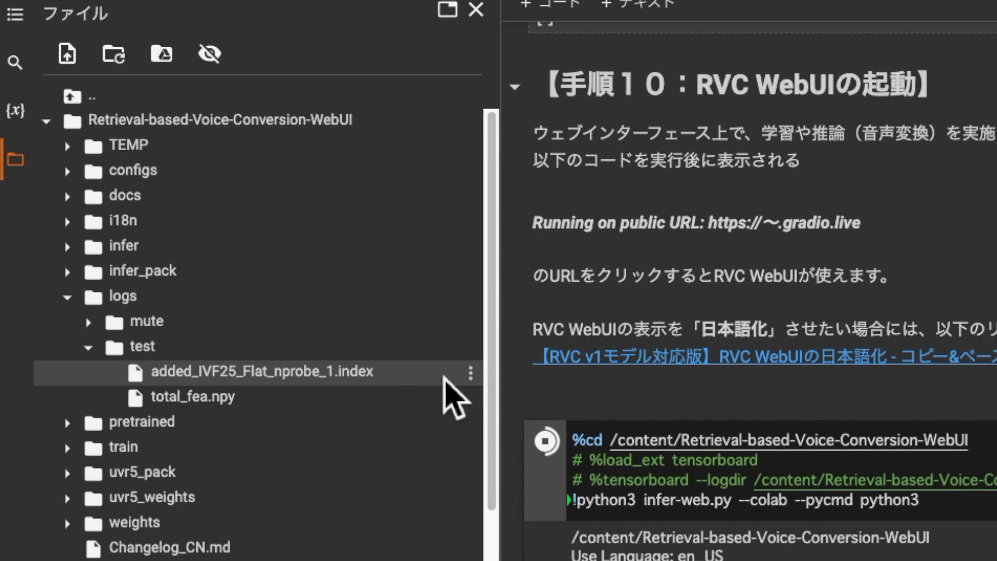
pyautogui.click(470, 381)
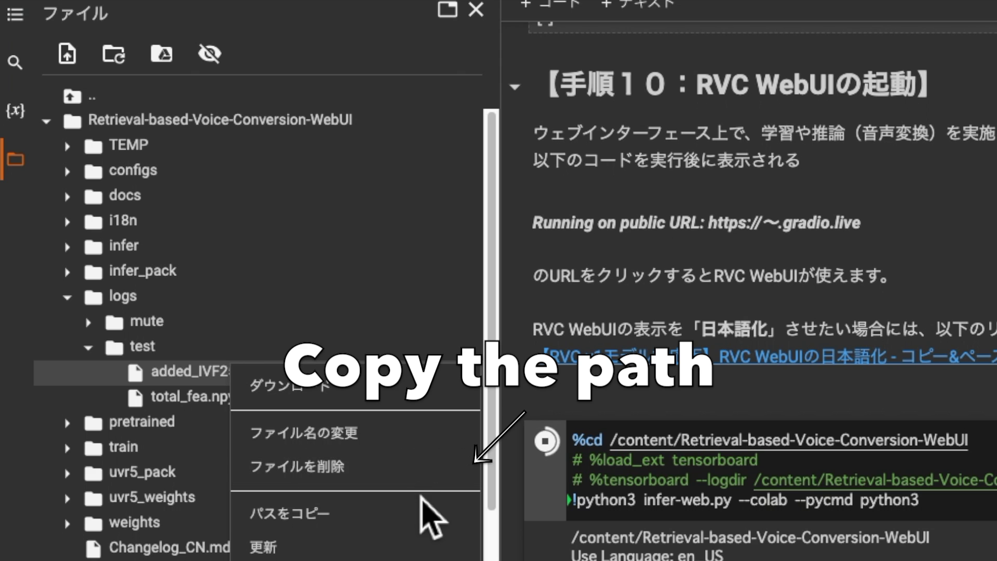
pyautogui.click(422, 513)
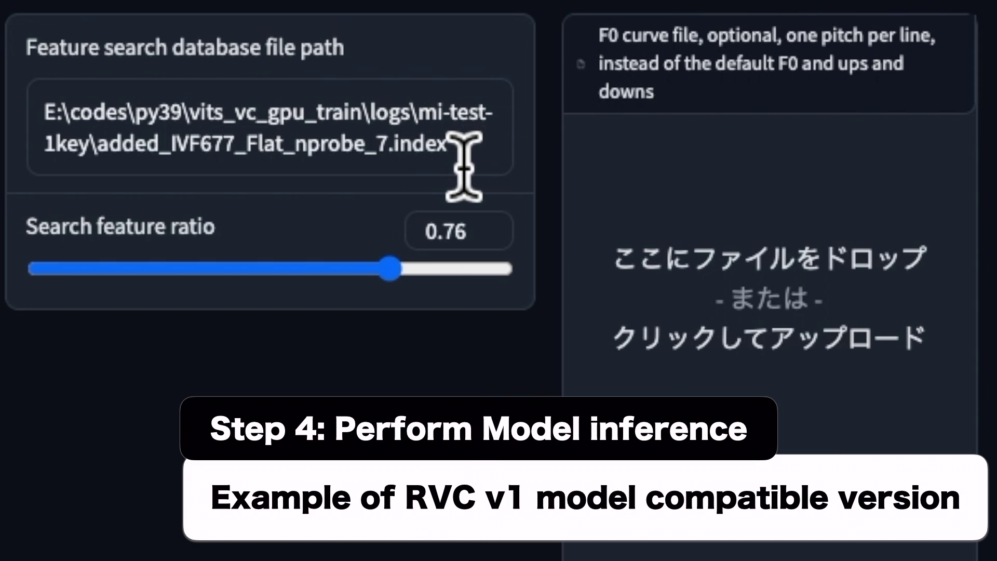
# Step: In the RVC WebUI, replace the feature search database path with /content/Retrieval-based-Voice-Conversion-WebUI/logs/test/added_IVF25_Flat_nprobe_1.index and set the search feature ratio to 0.5
pyautogui.tripleClick(758, 337)
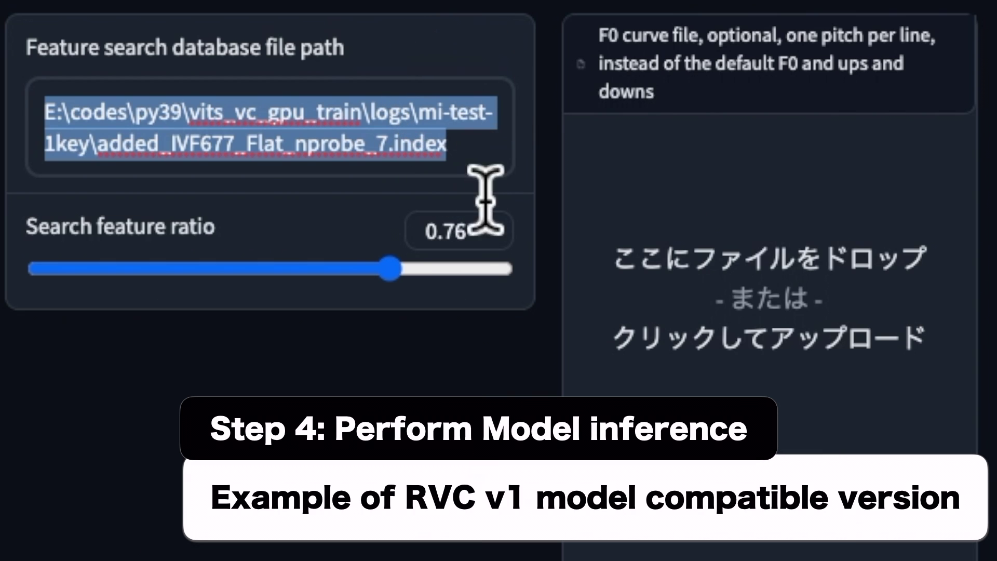
pyautogui.press('BackSpace')
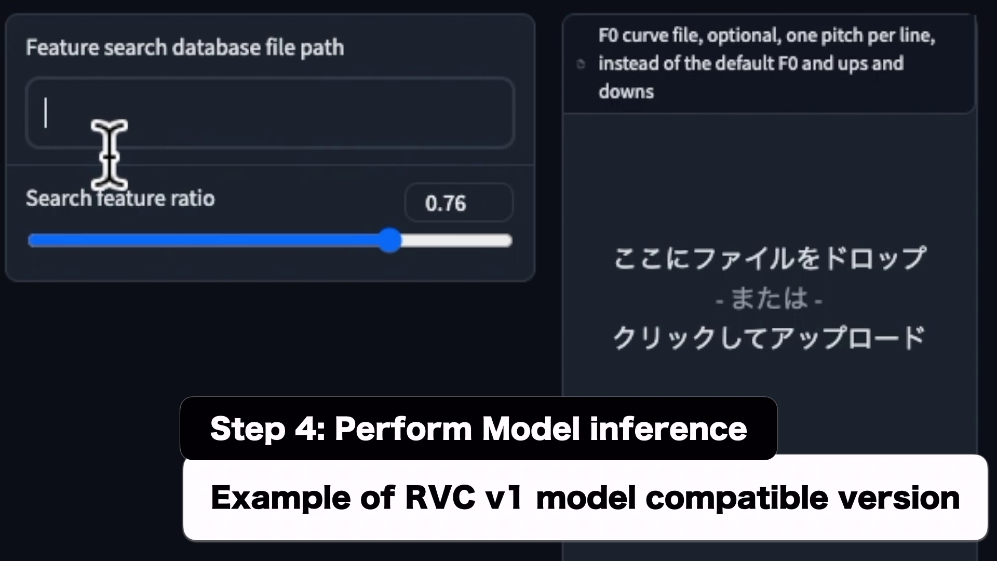
pyautogui.rightClick(105, 129)
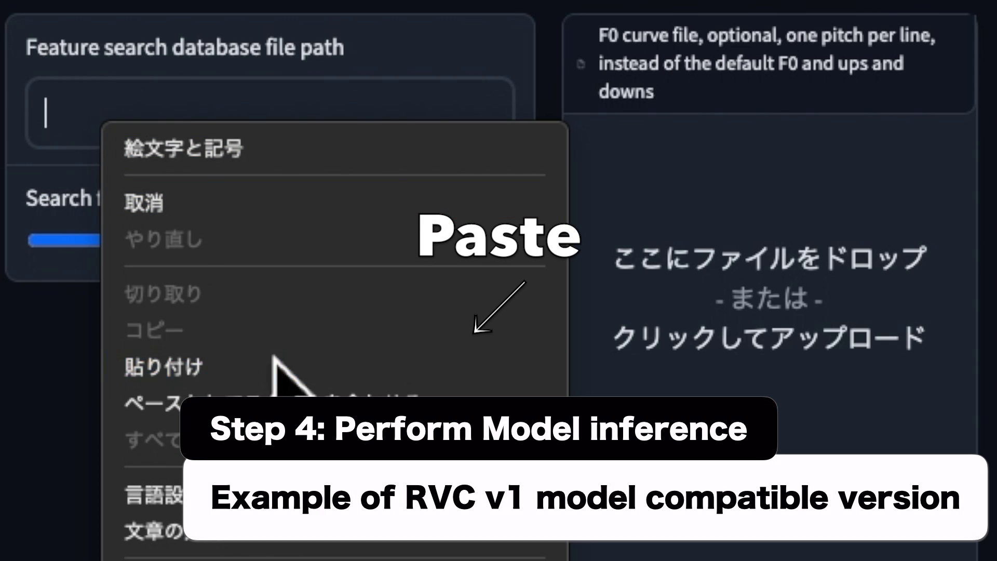
pyautogui.click(280, 365)
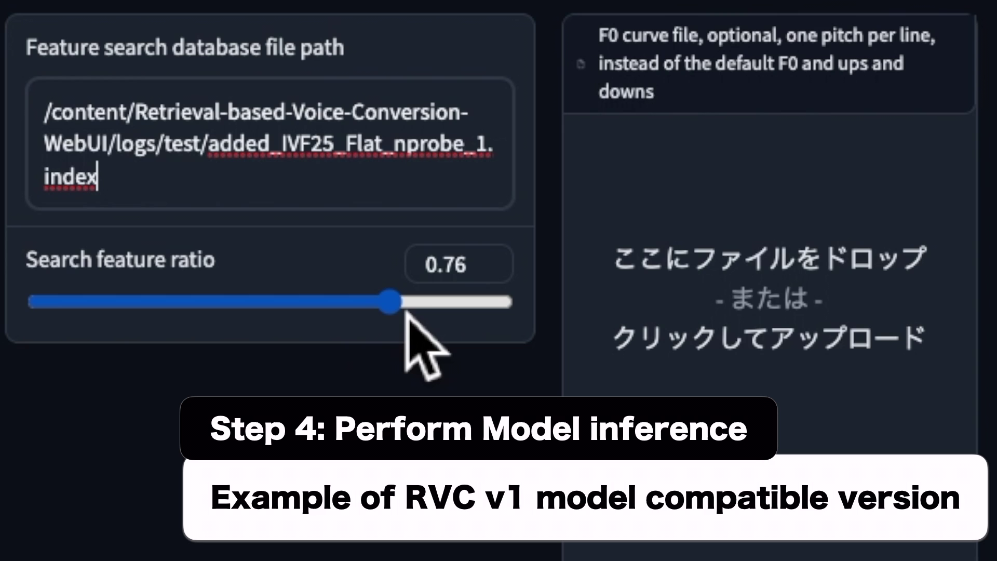
pyautogui.moveTo(406, 312); pyautogui.dragTo(281, 326)
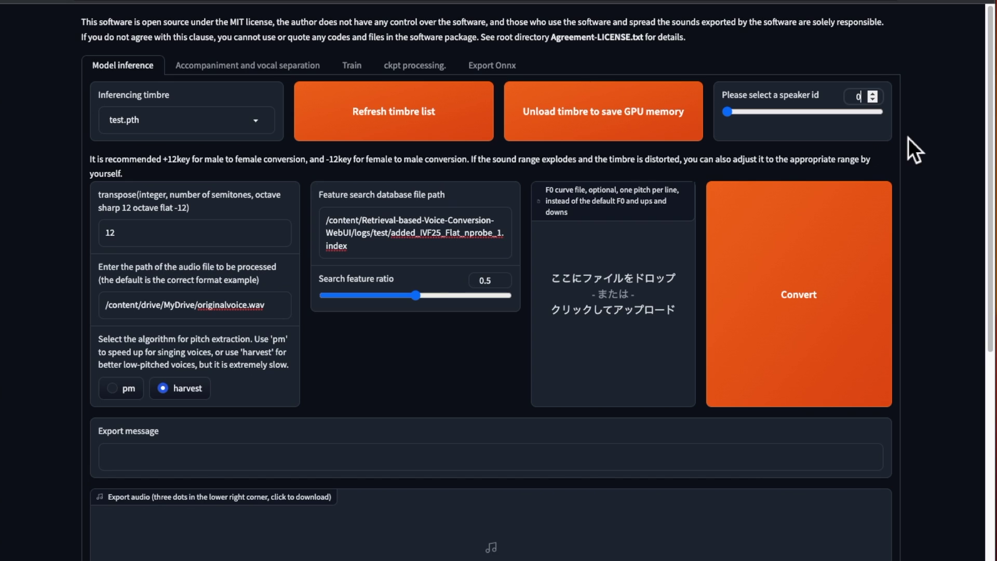
# Step: Convert originalvoice.wav with the configured model settings and play the exported audio
pyautogui.click(798, 264)
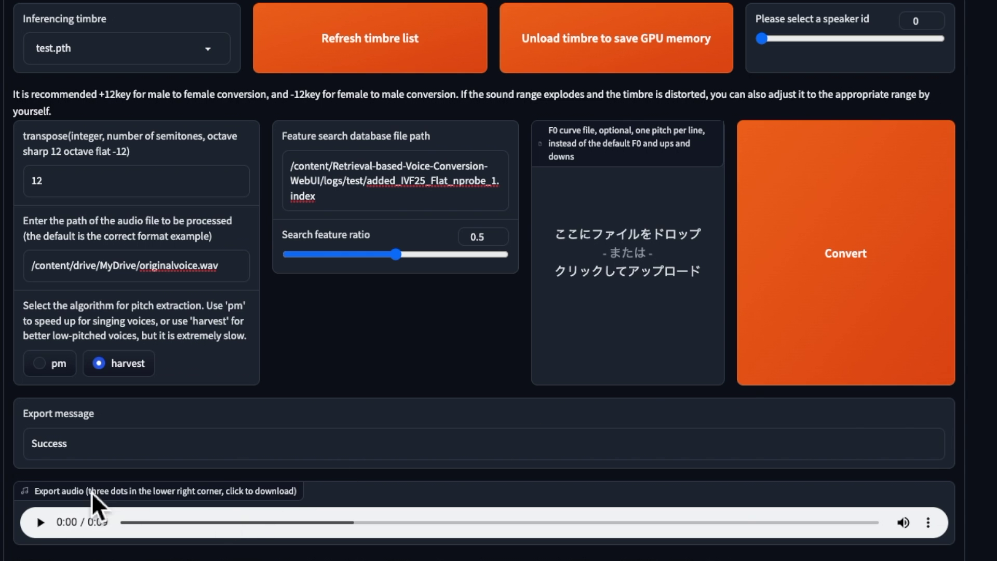
pyautogui.click(41, 522)
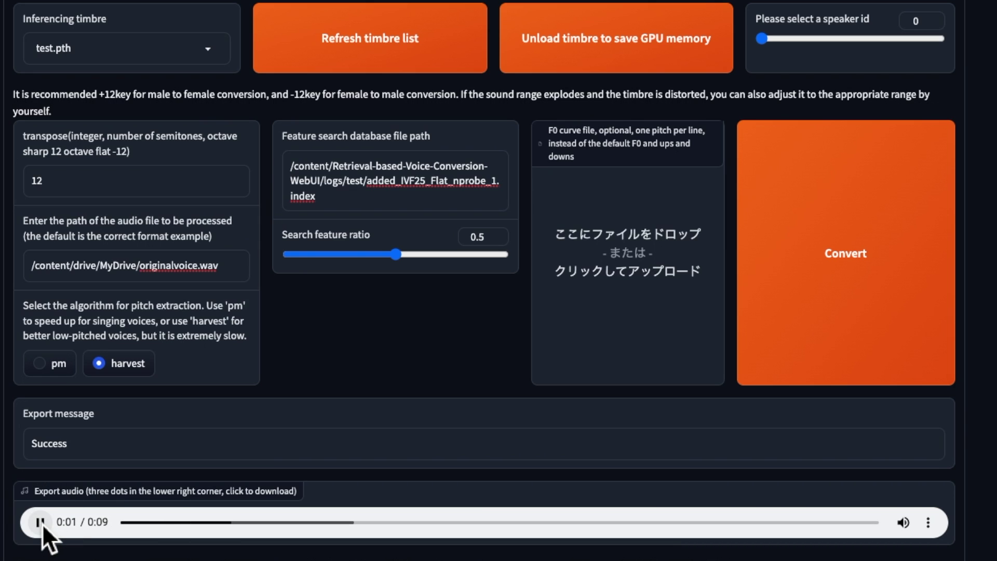